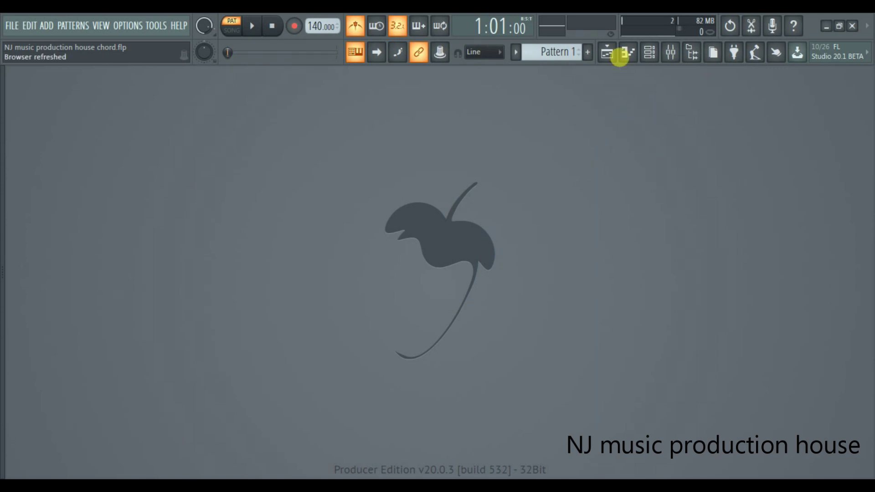
- Add an FL Keys channel to the channel rack and open that channel's piano roll
{"action": "left_click", "coordinate": [621, 55]}
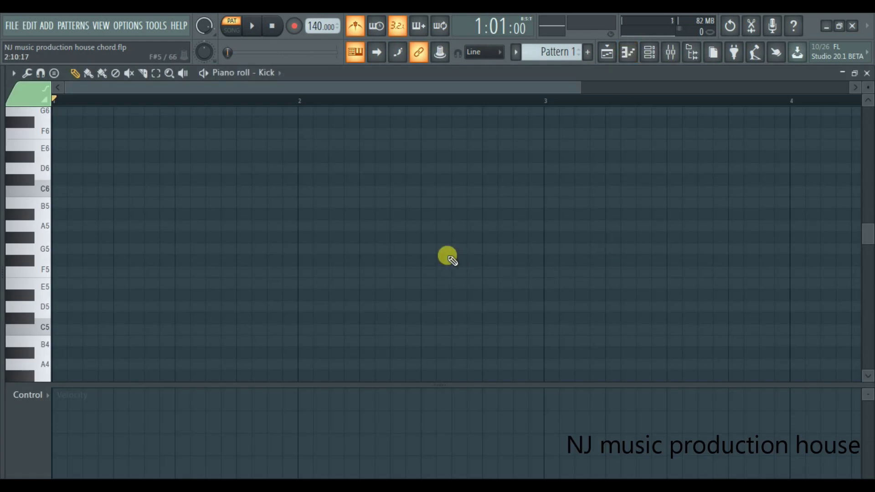
{"action": "left_click", "coordinate": [650, 52]}
{"action": "left_click", "coordinate": [324, 222]}
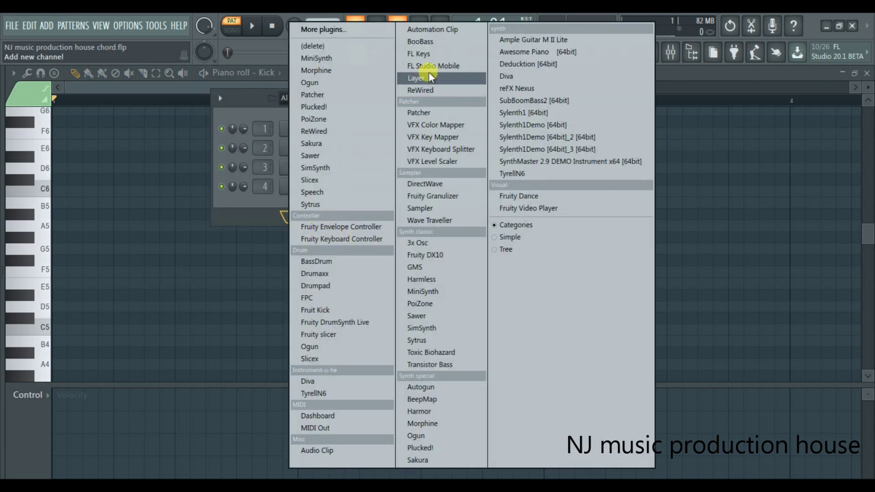
{"action": "left_click", "coordinate": [442, 59]}
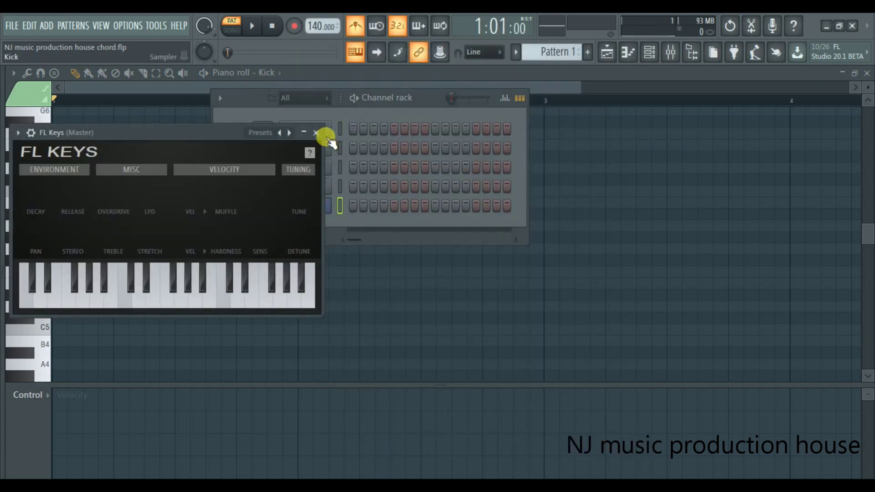
{"action": "left_click", "coordinate": [313, 133]}
{"action": "right_click", "coordinate": [319, 206]}
{"action": "left_click", "coordinate": [344, 203]}
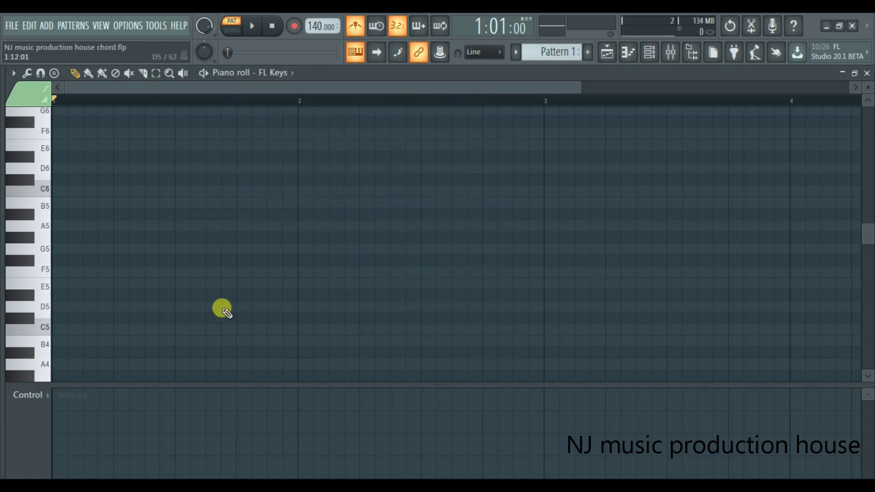
- Audition the C major chord (C5, E5, G5) repeatedly on FL Keys
{"action": "key", "text": "z"}
{"action": "key", "text": "c"}
{"action": "key", "text": "b"}
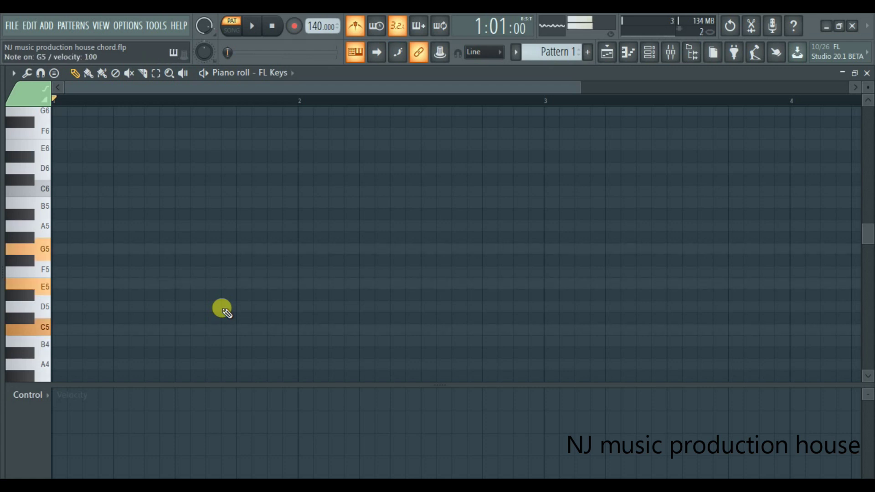
{"action": "key", "text": "z"}
{"action": "key", "text": "c"}
{"action": "key", "text": "b"}
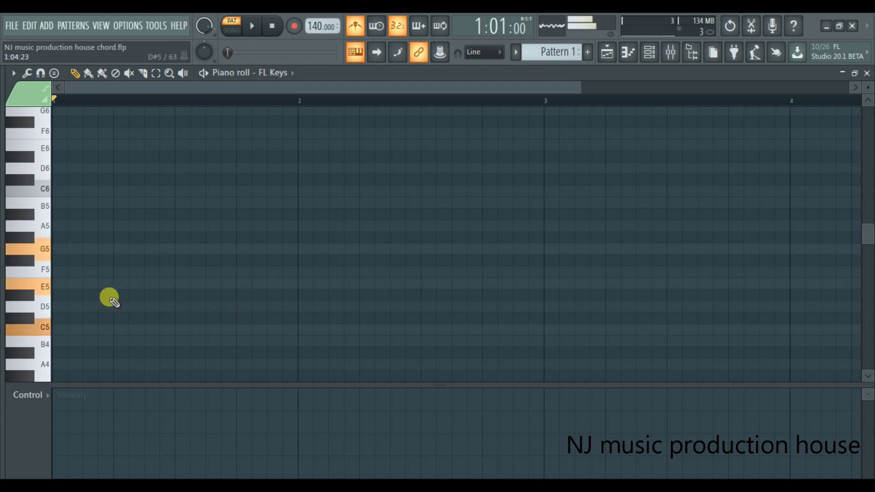
{"action": "key", "text": "z"}
{"action": "key", "text": "c"}
{"action": "key", "text": "b"}
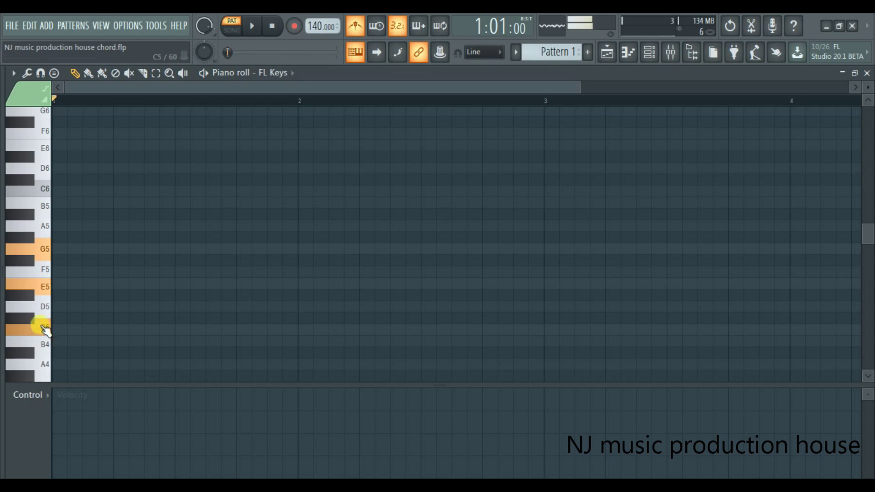
{"action": "key", "text": "z"}
{"action": "key", "text": "c"}
{"action": "key", "text": "b"}
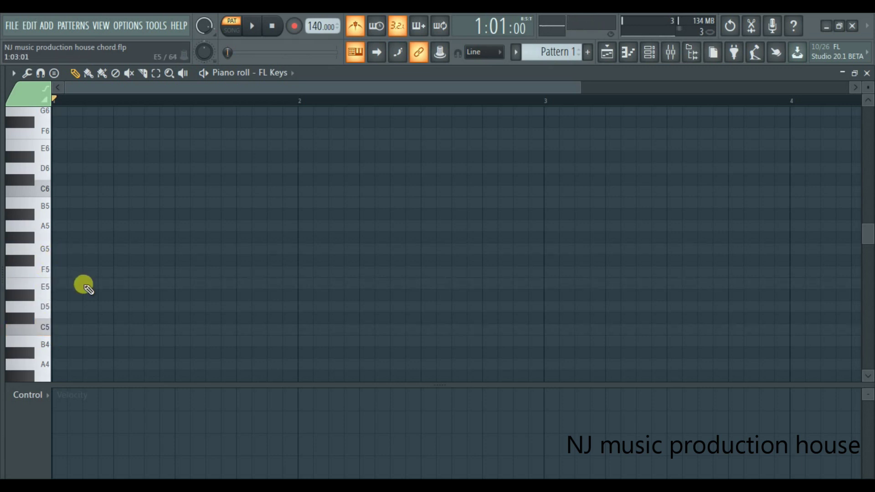
{"action": "key", "text": "b"}
{"action": "key", "text": "z"}
{"action": "key", "text": "c"}
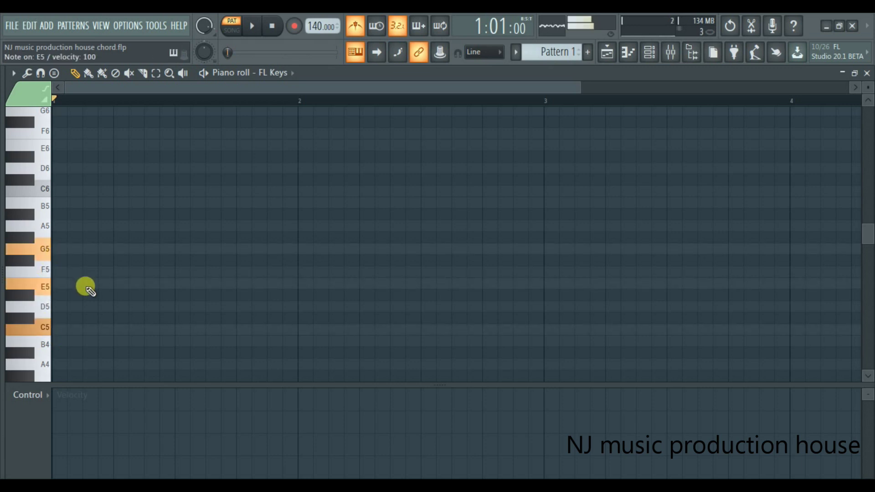
{"action": "key", "text": "z"}
{"action": "key", "text": "c"}
{"action": "key", "text": "b"}
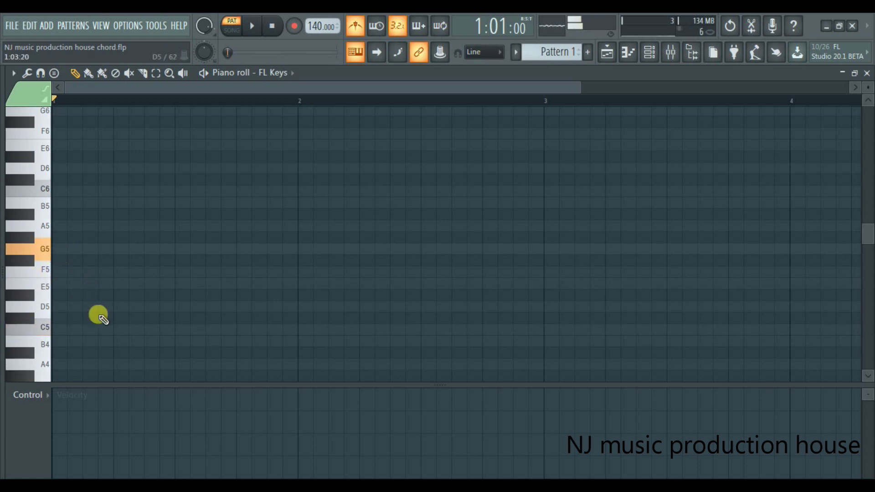
{"action": "key", "text": "z"}
{"action": "key", "text": "c"}
{"action": "key", "text": "b"}
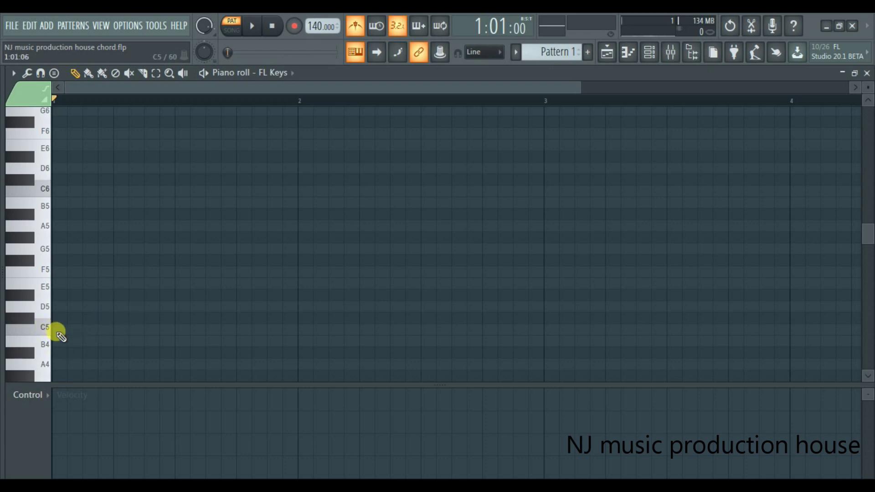
{"action": "key", "text": "z"}
{"action": "key", "text": "c"}
{"action": "key", "text": "b"}
{"action": "key", "text": "z"}
{"action": "key", "text": "c"}
{"action": "key", "text": "b"}
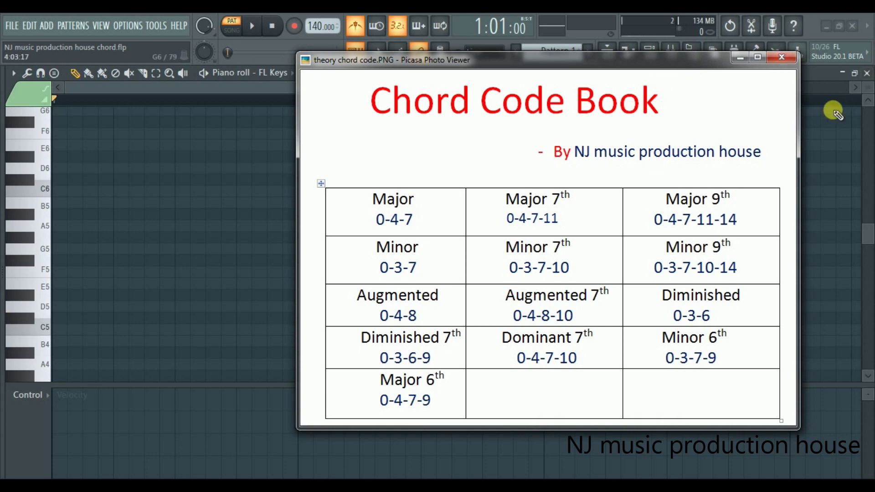
- Check the major chord code in the Chord Code Book and count up the keyboard from C5 to E5 and G5
{"action": "mouse_move", "coordinate": [513, 155]}
{"action": "left_click", "coordinate": [266, 85]}
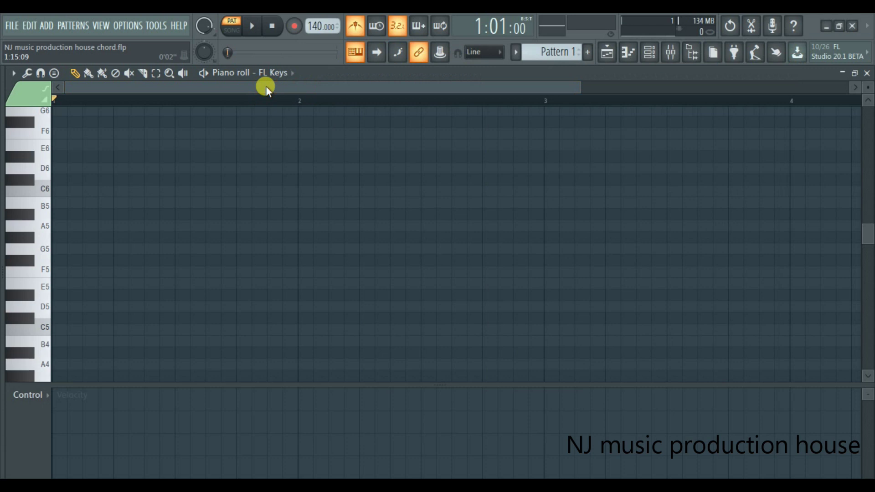
{"action": "left_click", "coordinate": [46, 331]}
{"action": "key", "text": "z"}
{"action": "left_click", "coordinate": [54, 287]}
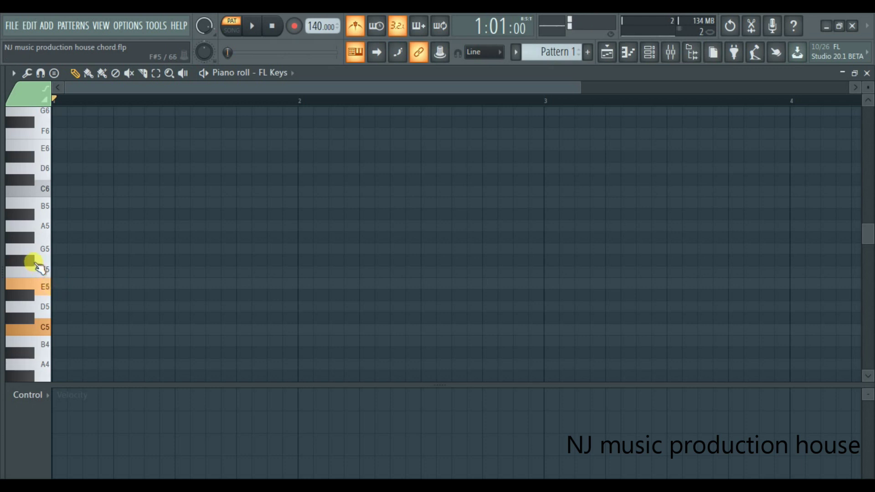
{"action": "key", "text": "r"}
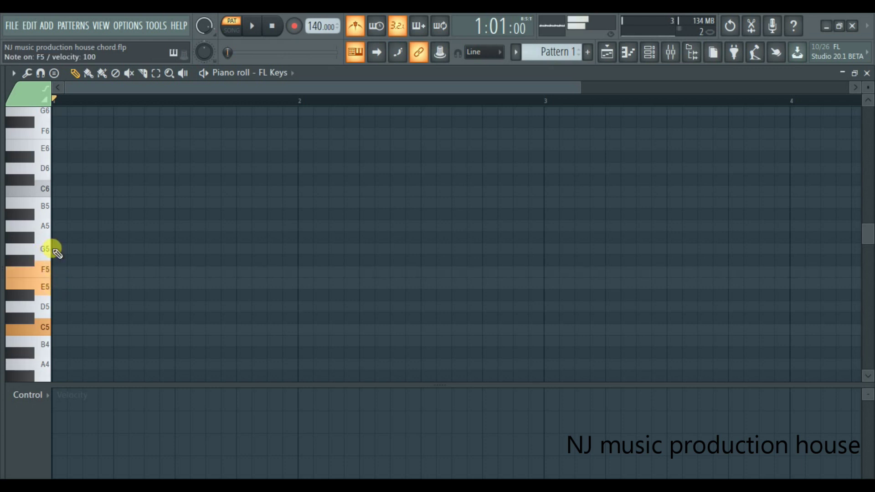
{"action": "key", "text": "t"}
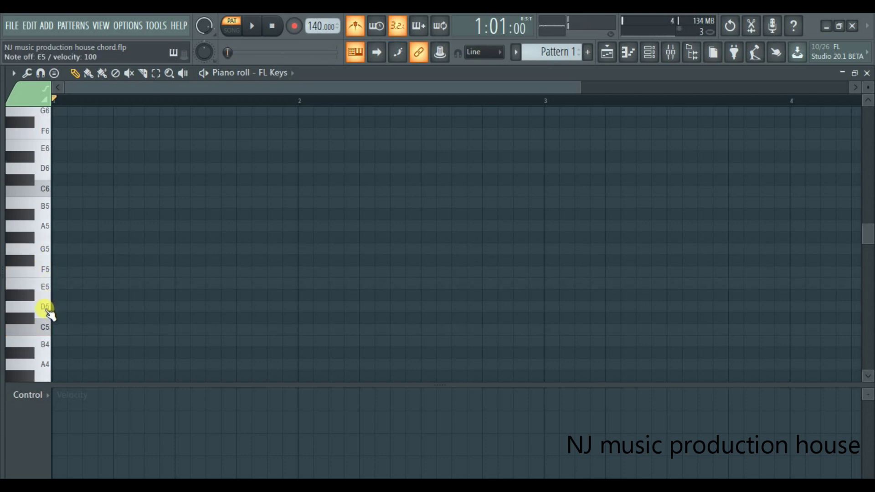
- Build up the major chord from C5, E5 and G5 on FL Keys and replay it
{"action": "key", "text": "q"}
{"action": "key", "text": "e"}
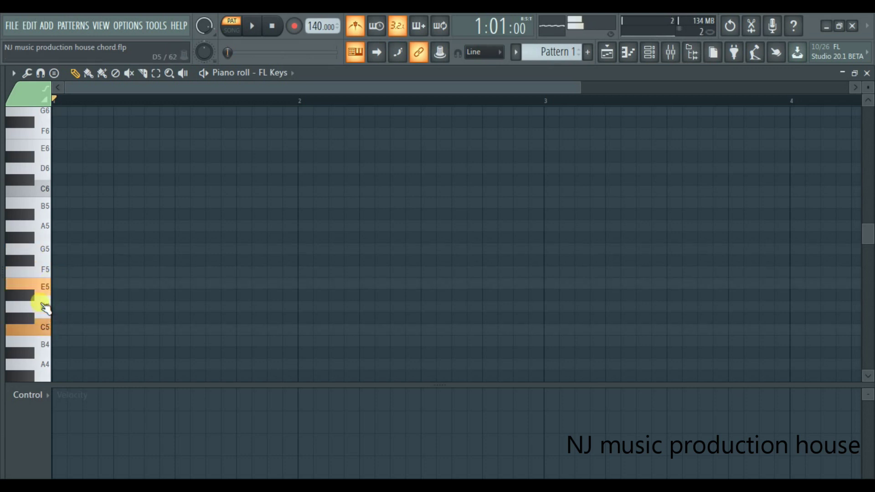
{"action": "key", "text": "t"}
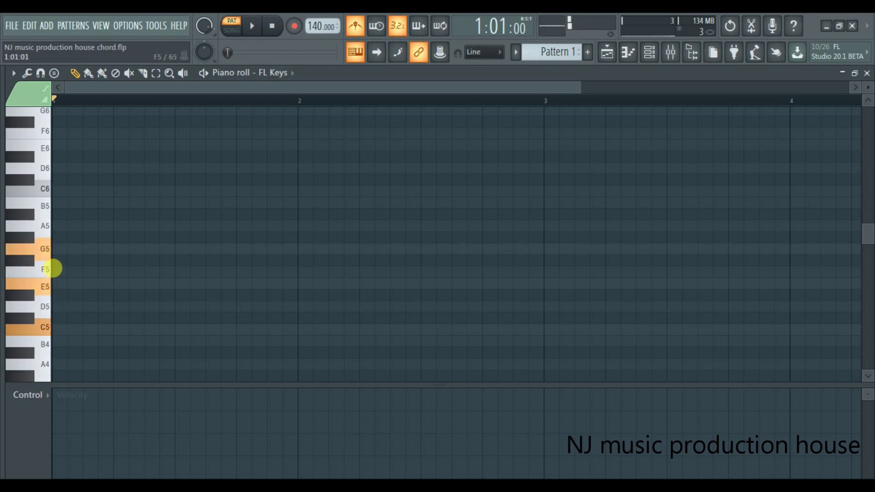
{"action": "key", "text": "q"}
{"action": "key", "text": "e"}
{"action": "key", "text": "t"}
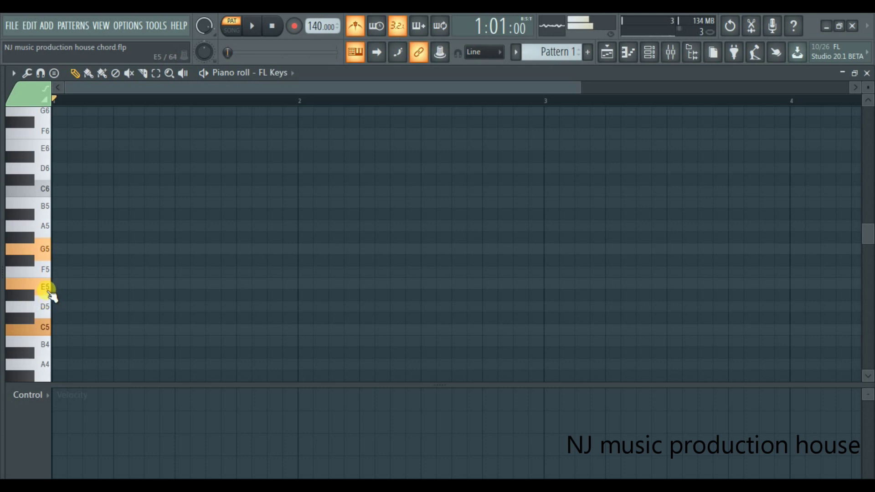
{"action": "key", "text": "q"}
{"action": "key", "text": "e"}
{"action": "key", "text": "t"}
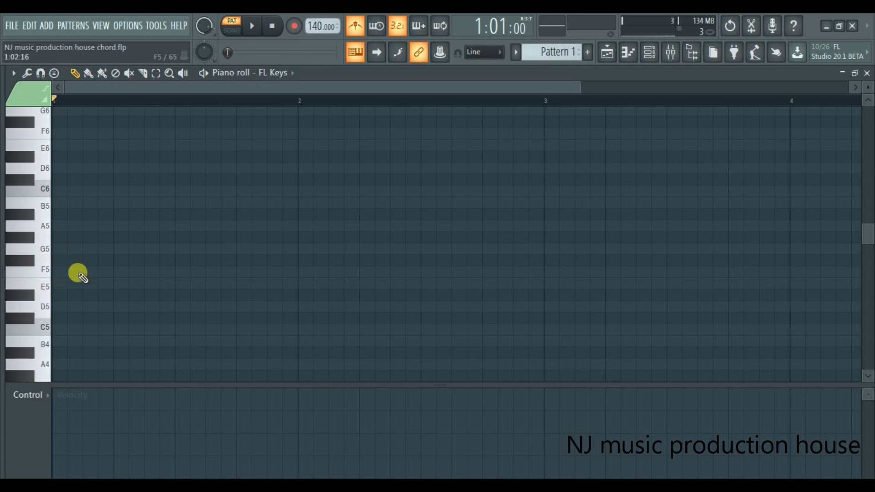
- Look up the minor chord code in the Chord Code Book and sound C5, D#5 and G5 one after another
{"action": "left_click", "coordinate": [578, 484]}
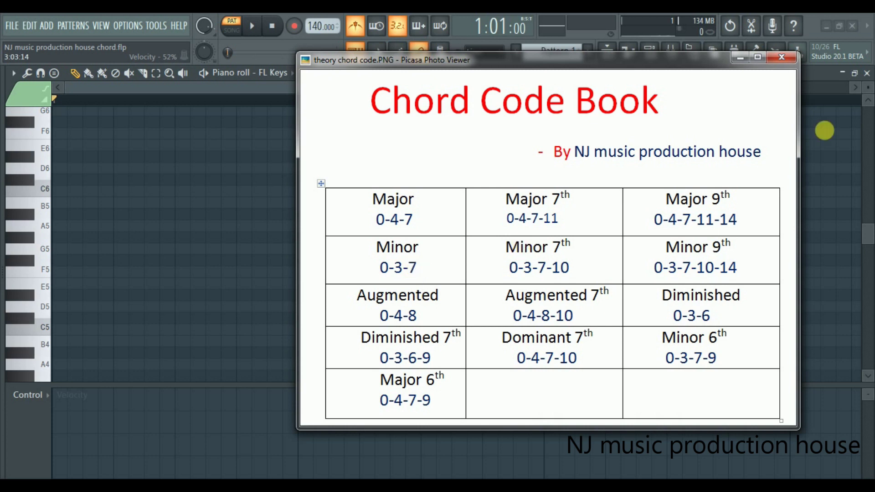
{"action": "left_click", "coordinate": [739, 59]}
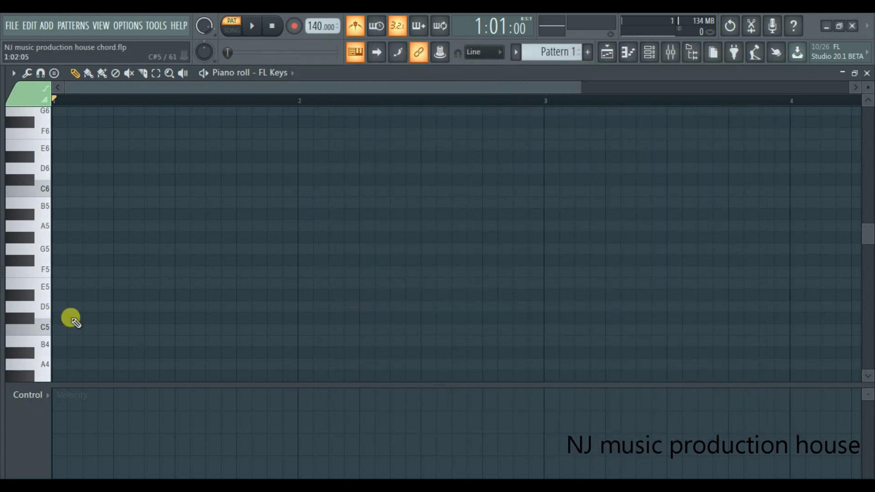
{"action": "key", "text": "z"}
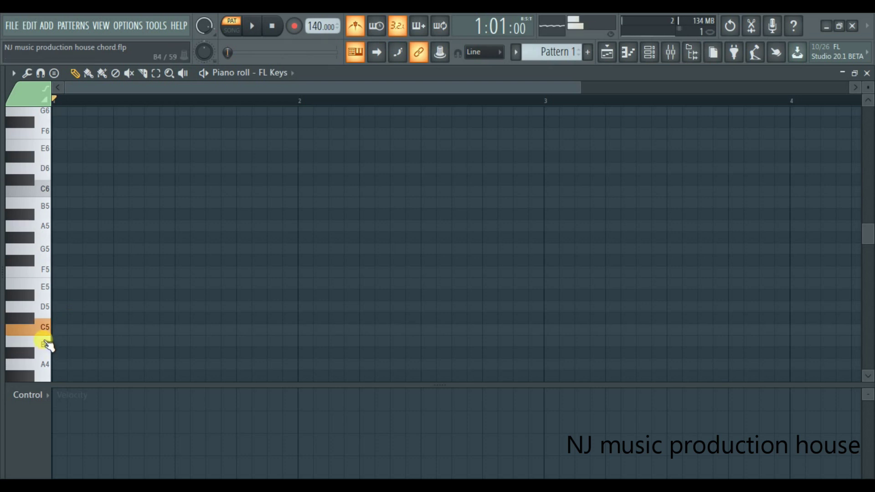
{"action": "key", "text": "d"}
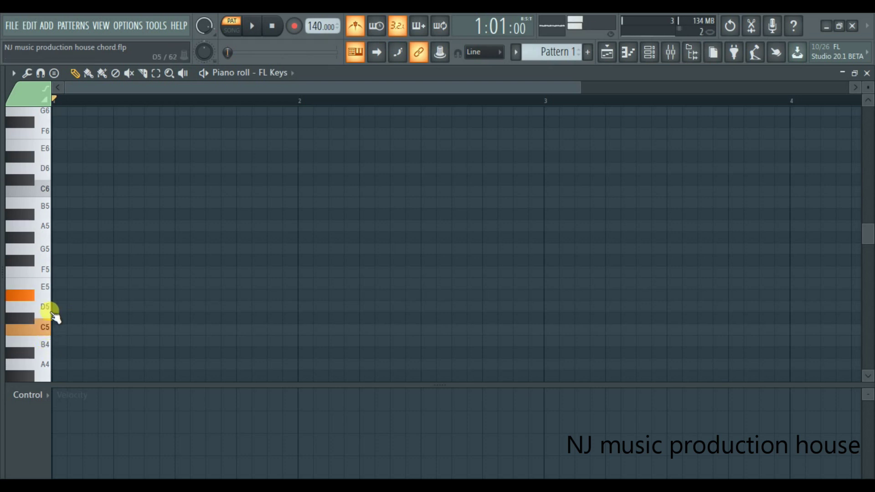
{"action": "key", "text": "b"}
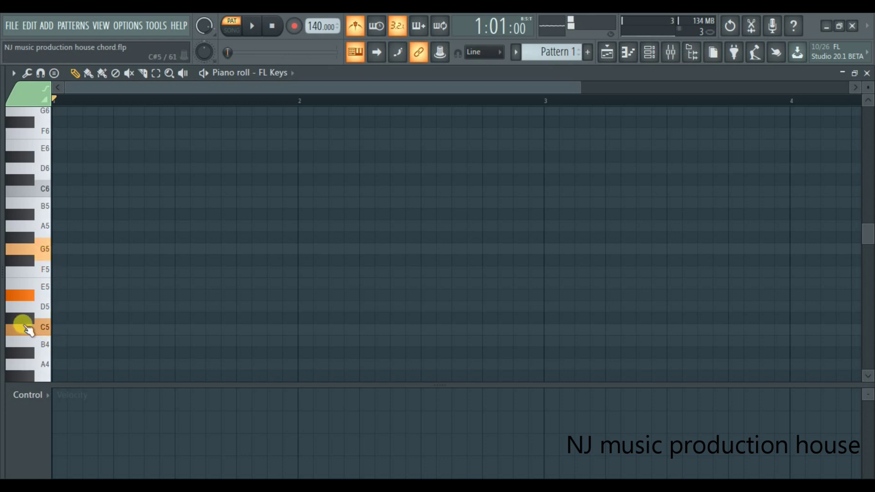
- Count the minor chord intervals from C5 and audition the C minor chord (C5, D#5, G5)
{"action": "left_click", "coordinate": [11, 327]}
{"action": "left_click", "coordinate": [22, 297]}
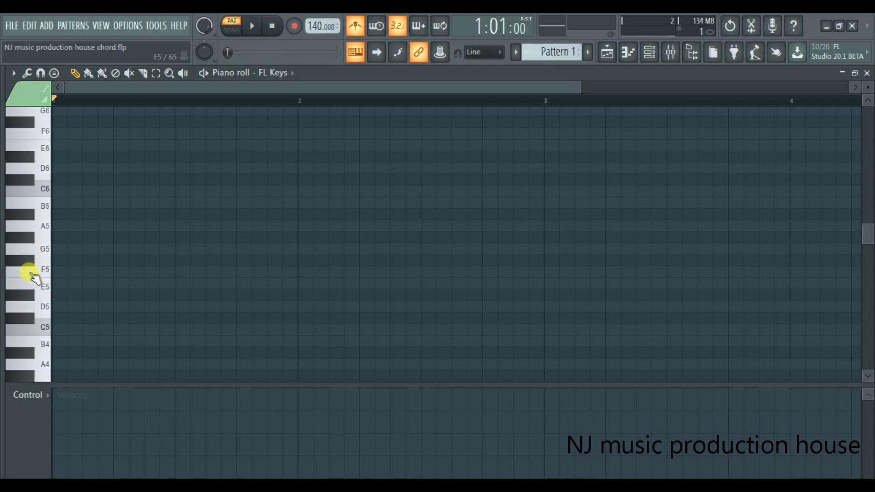
{"action": "key", "text": "z"}
{"action": "key", "text": "d"}
{"action": "key", "text": "b"}
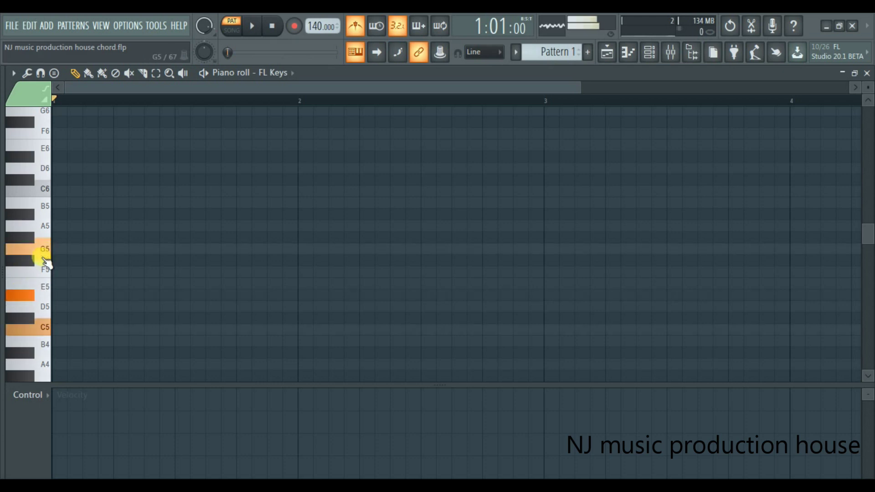
{"action": "key", "text": "z"}
{"action": "key", "text": "d"}
{"action": "key", "text": "b"}
- Review the Chord Code Book again and replay the C minor chord on FL Keys
{"action": "left_click", "coordinate": [573, 486]}
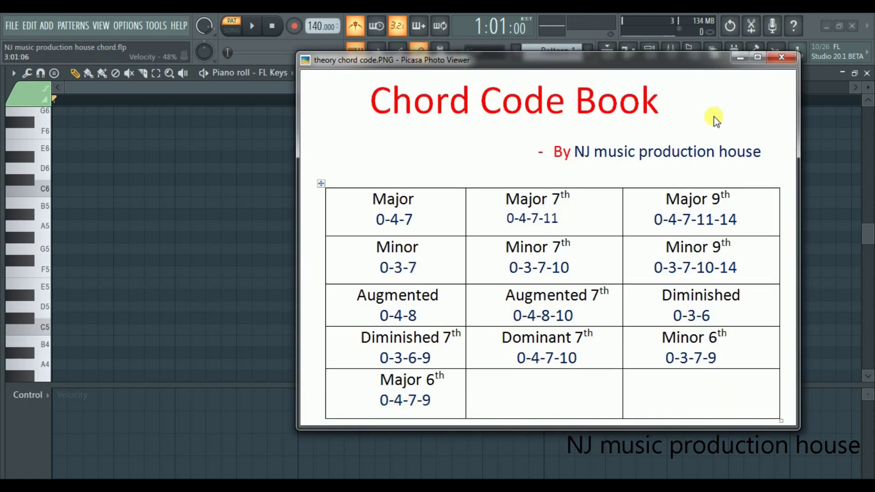
{"action": "left_click", "coordinate": [740, 59]}
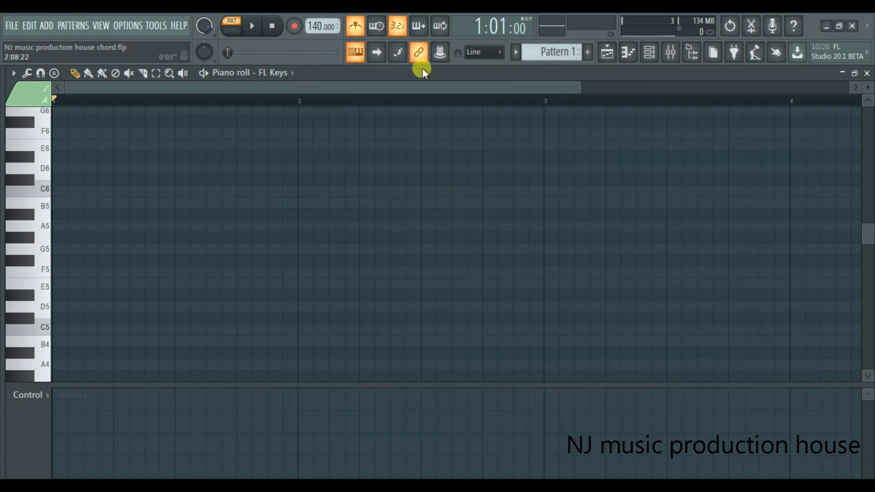
{"action": "key", "text": "z"}
{"action": "key", "text": "d"}
{"action": "key", "text": "b"}
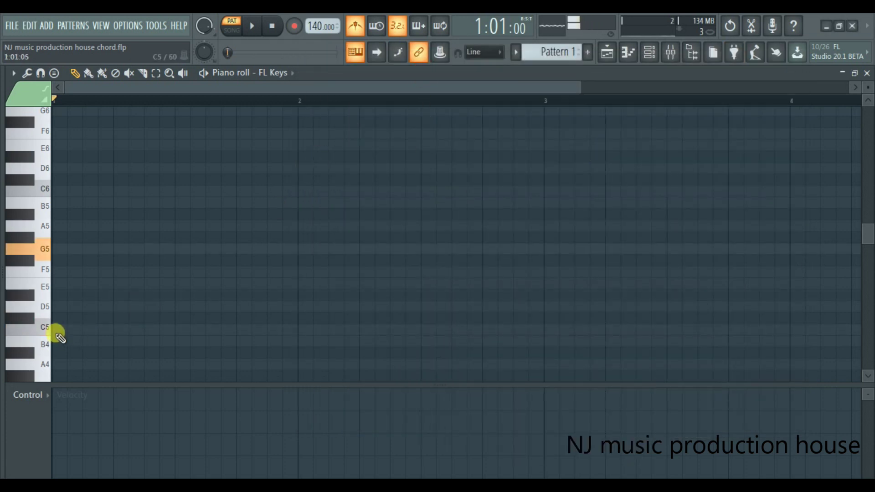
- Place C5, D#5 and G5 notes at the start of bar 1 to form a C minor chord
{"action": "left_click", "coordinate": [55, 330]}
{"action": "left_click", "coordinate": [60, 296]}
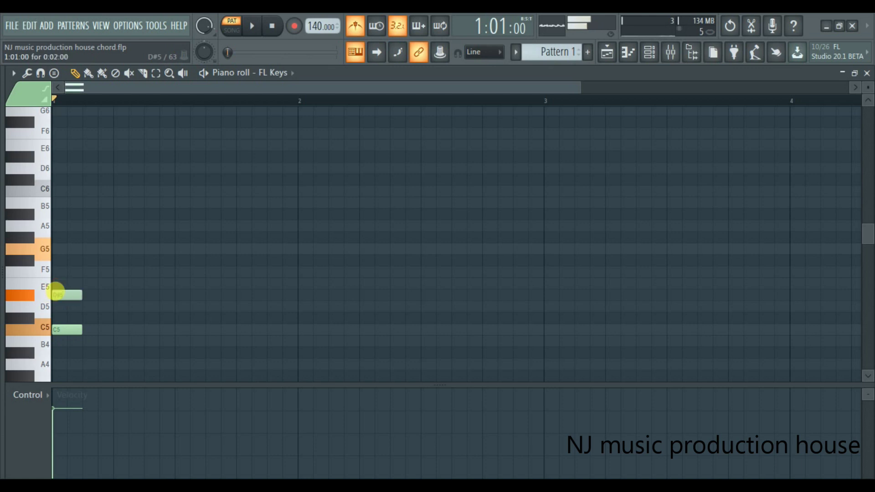
{"action": "left_click", "coordinate": [60, 249]}
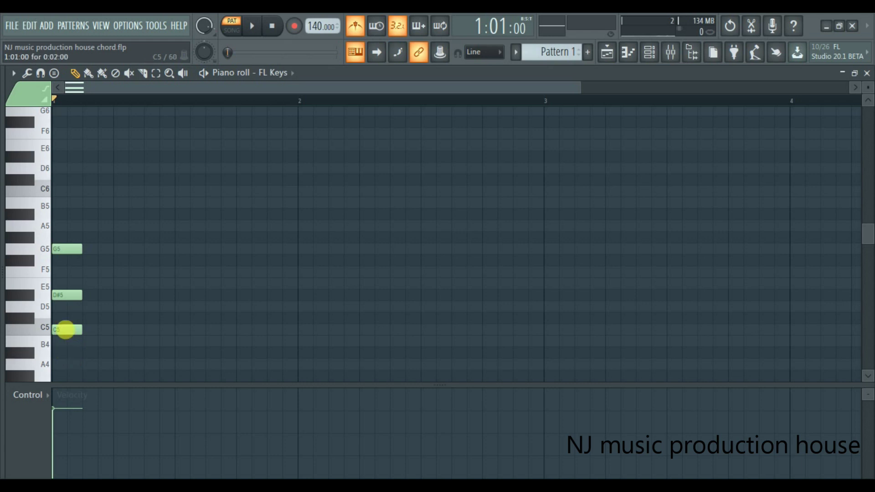
- Raise the chord's middle note to E5 and play the C minor chord for comparison
{"action": "left_click", "coordinate": [67, 297]}
{"action": "left_click_drag", "start_coordinate": [73, 307], "coordinate": [69, 283]}
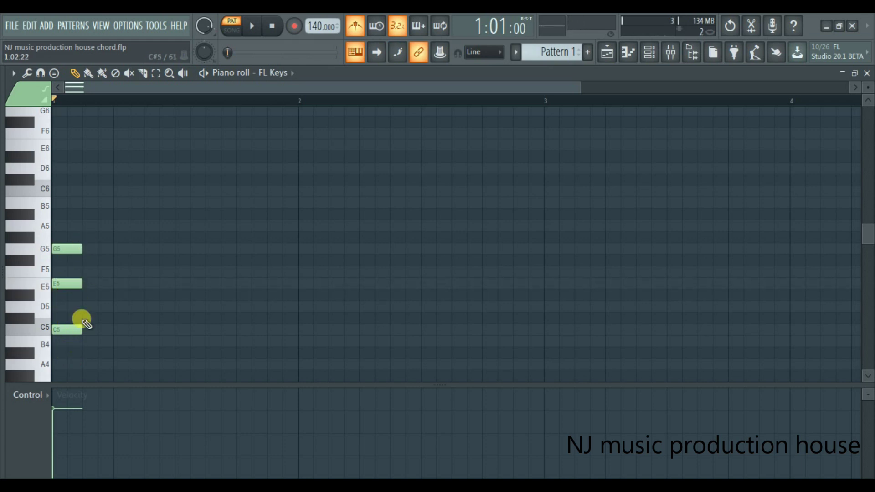
{"action": "key", "text": "z"}
{"action": "key", "text": "d"}
{"action": "key", "text": "b"}
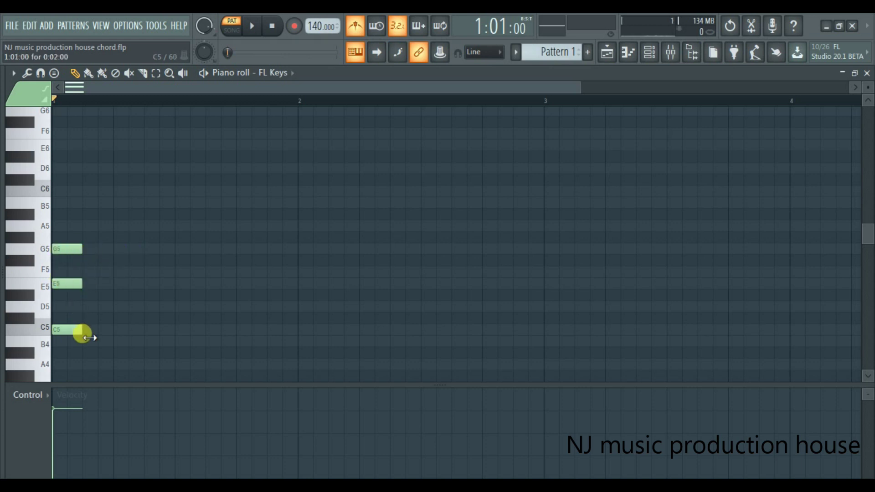
- Lower the chord's middle note by one semitone to D#5
{"action": "left_click", "coordinate": [72, 285]}
{"action": "left_click_drag", "start_coordinate": [79, 298], "coordinate": [80, 305]}
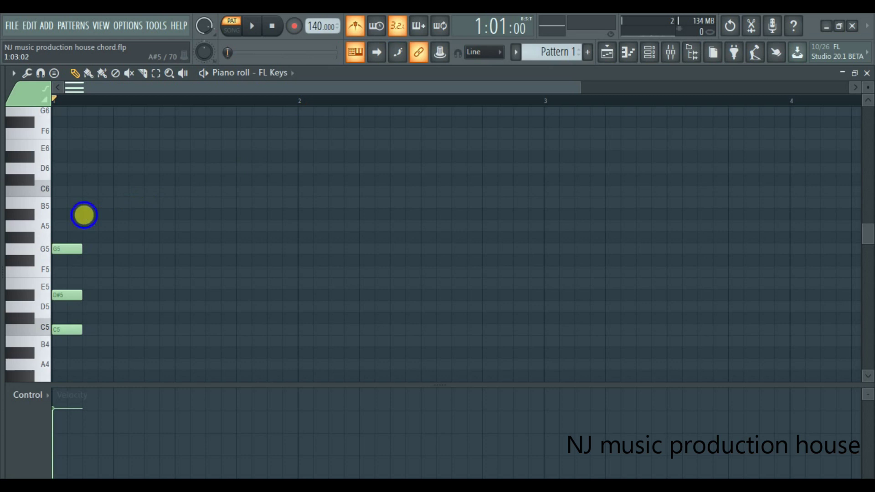
- Delete the G5, D#5 and C5 notes of the C minor chord in bar 1
{"action": "right_click", "coordinate": [76, 249]}
{"action": "right_click", "coordinate": [78, 295]}
{"action": "right_click", "coordinate": [74, 329]}
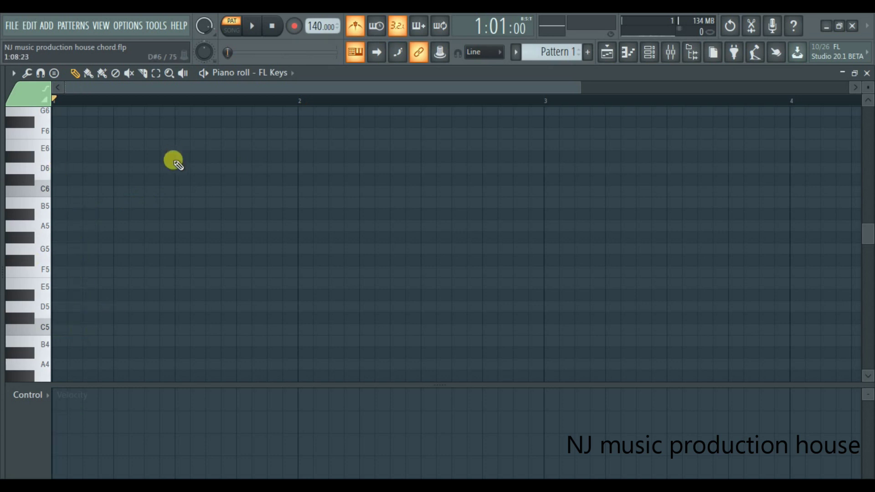
- Stamp a Major chord with its root on C5 at the start of bar 1
{"action": "left_click", "coordinate": [57, 73]}
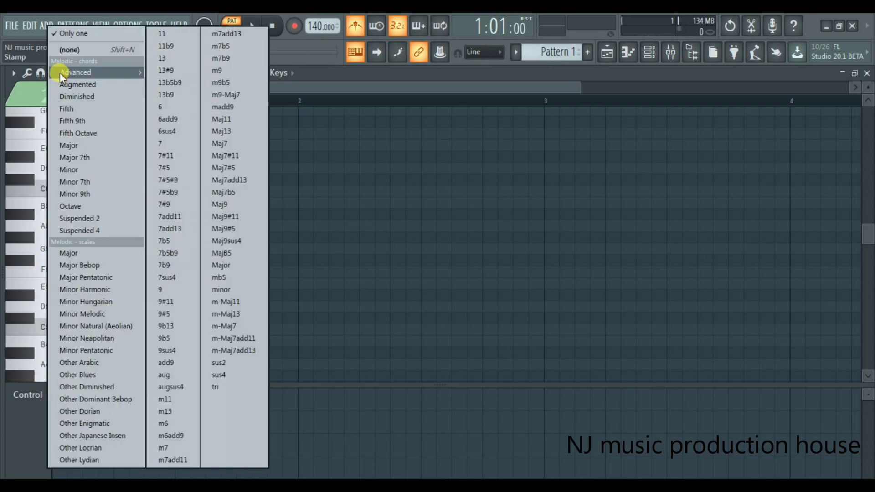
{"action": "left_click", "coordinate": [100, 144]}
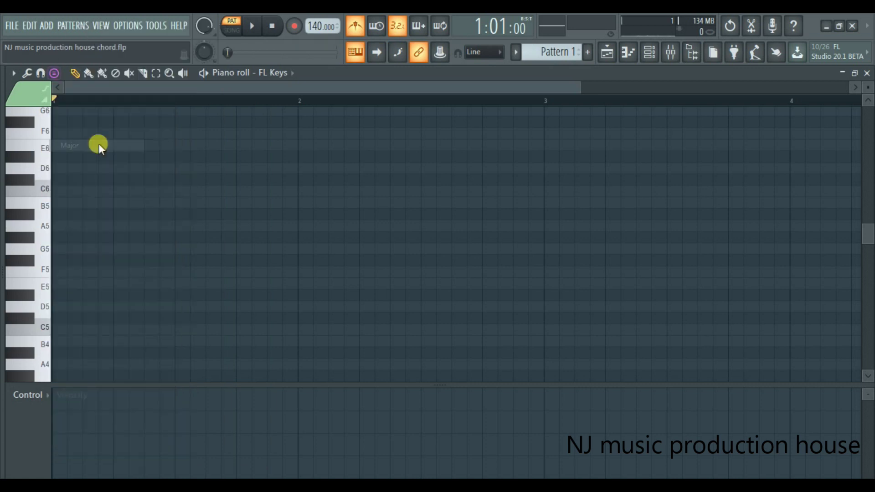
{"action": "left_click", "coordinate": [56, 330]}
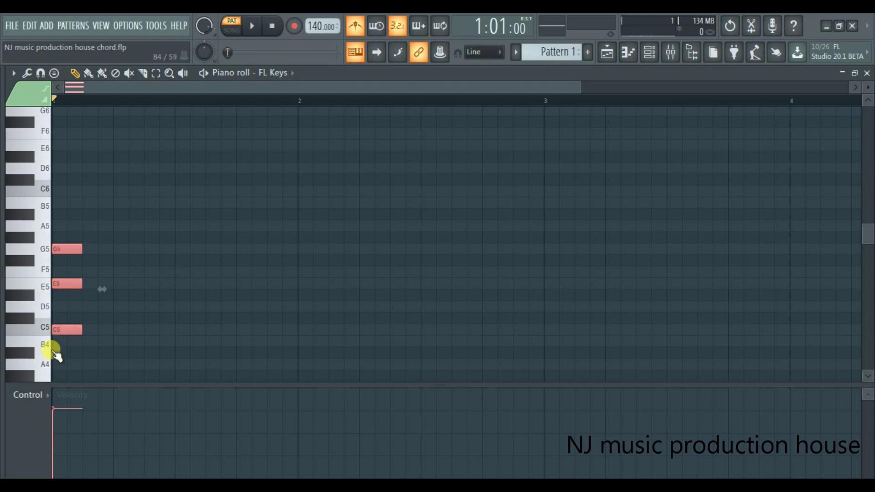
- Delete all three notes of the stamped major chord
{"action": "right_click", "coordinate": [67, 330]}
{"action": "right_click", "coordinate": [68, 284]}
{"action": "right_click", "coordinate": [71, 249]}
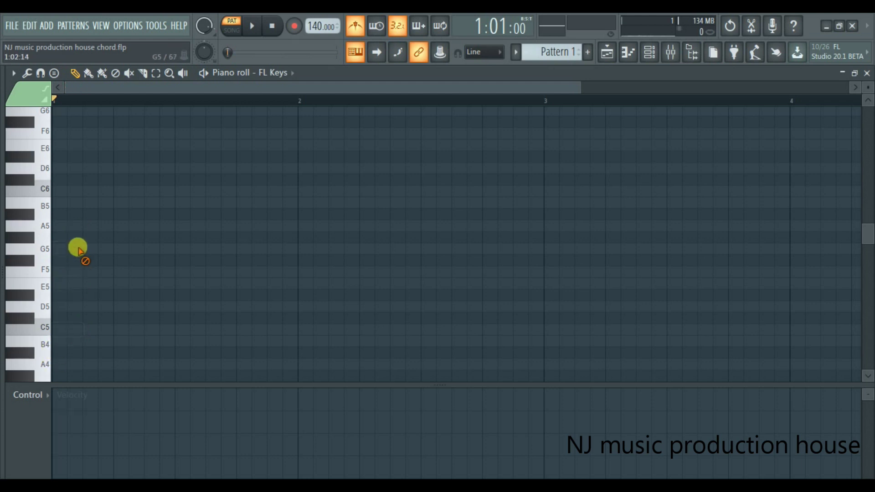
- Stamp a Minor chord rooted on C5 at the start of bar 1 and lengthen its notes to about half a bar
{"action": "left_click", "coordinate": [52, 69]}
{"action": "mouse_move", "coordinate": [52, 71]}
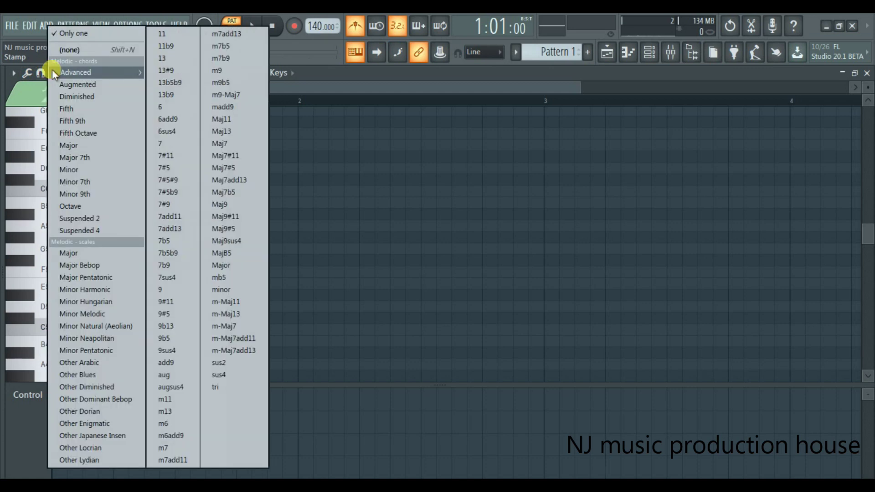
{"action": "left_click", "coordinate": [104, 174]}
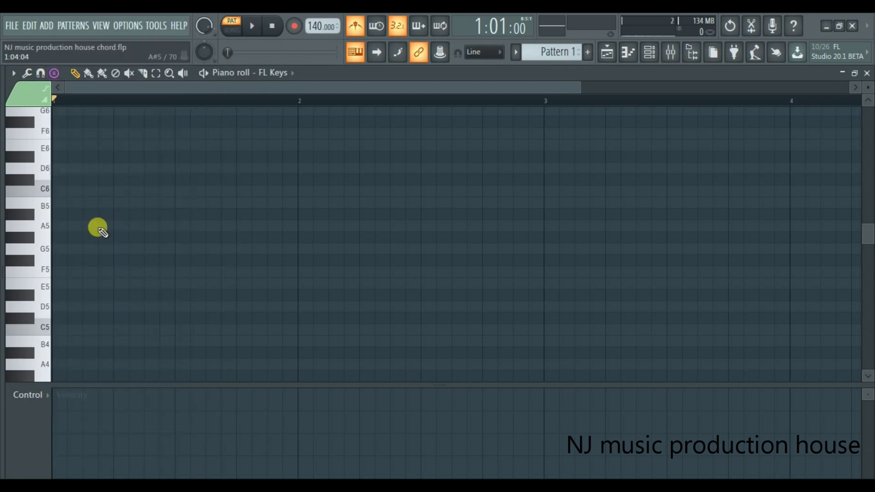
{"action": "left_click", "coordinate": [56, 329]}
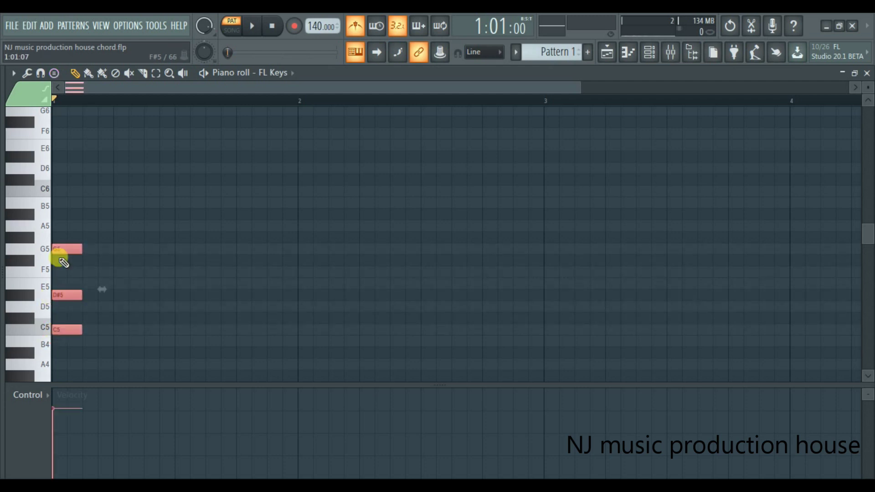
{"action": "left_click_drag", "start_coordinate": [86, 305], "coordinate": [183, 294]}
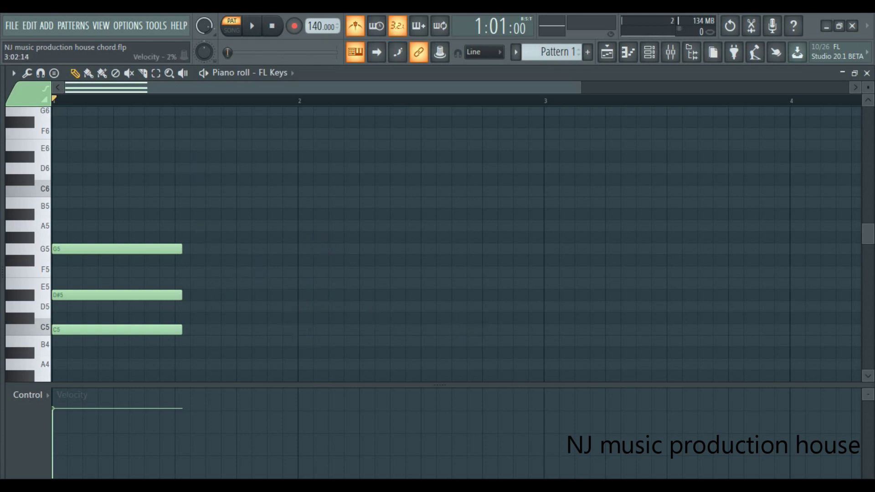
- Switch to the Chord Code Book image in the photo viewer to review the chord formulas
{"action": "left_click", "coordinate": [573, 486]}
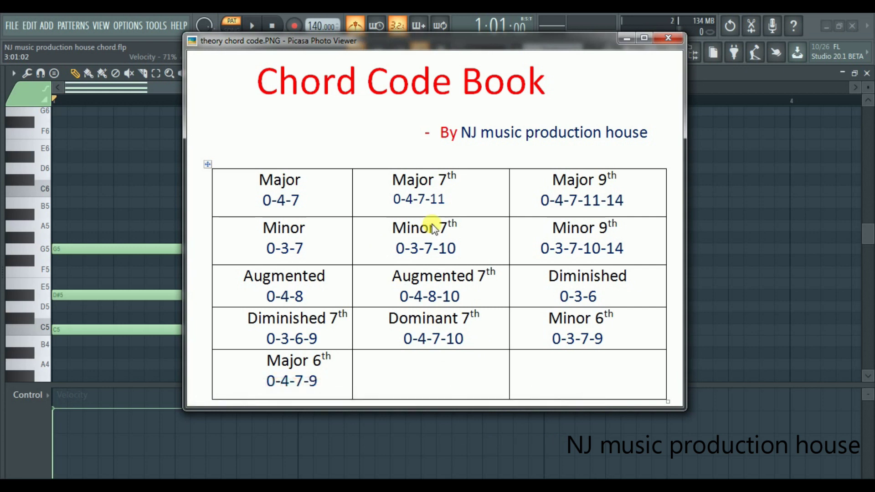